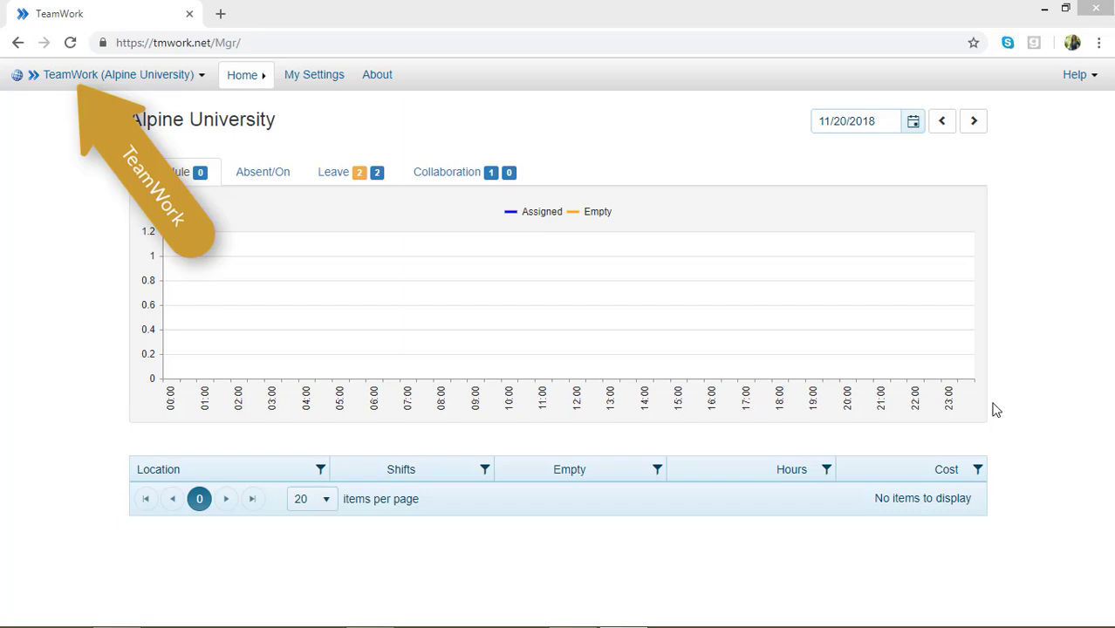
Open the Example report from the Schedule Shifts reports and bring up its design for editing.
click(123, 87)
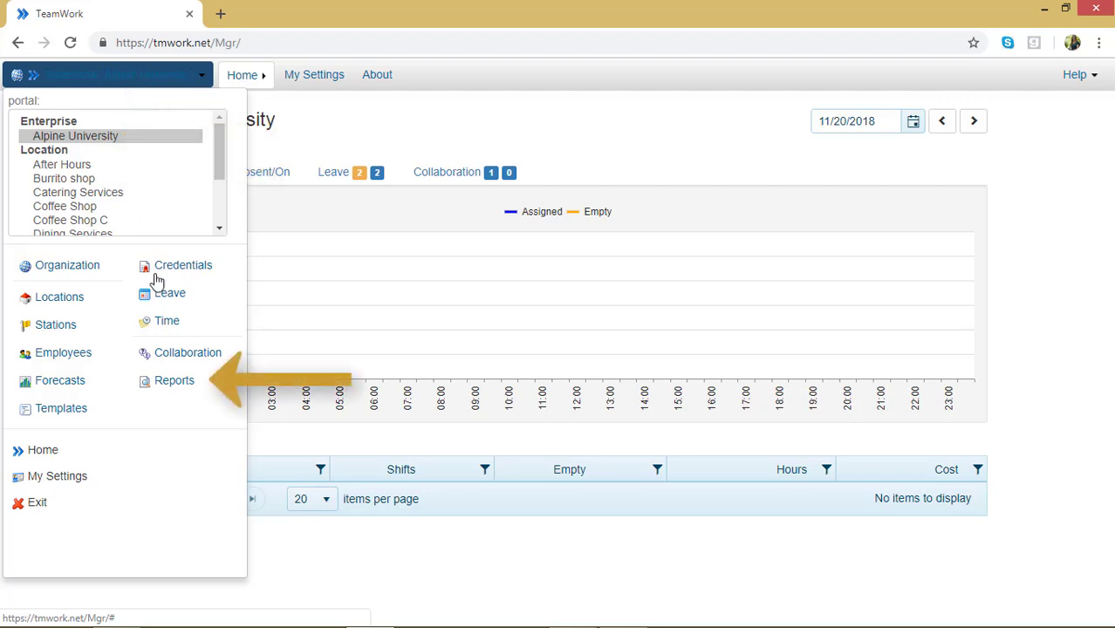
click(161, 388)
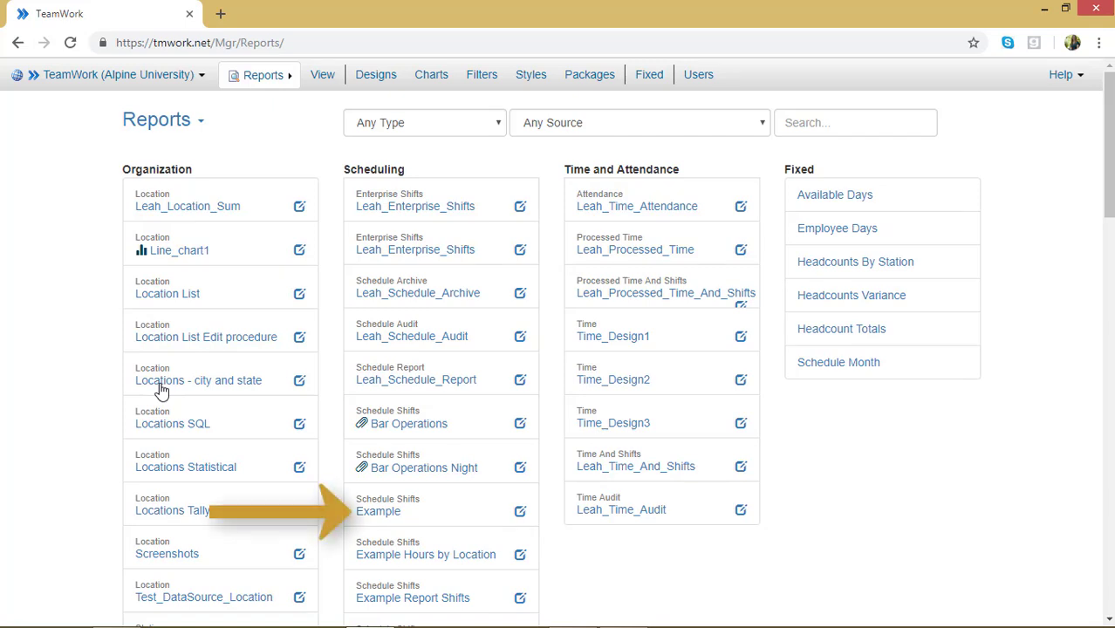
click(397, 509)
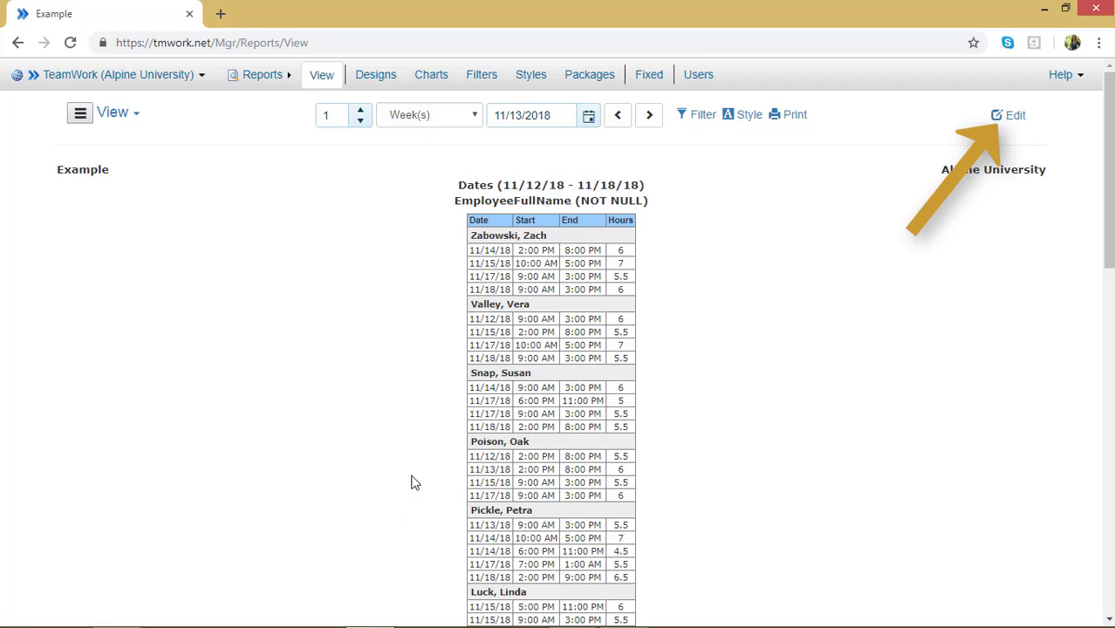
click(1009, 116)
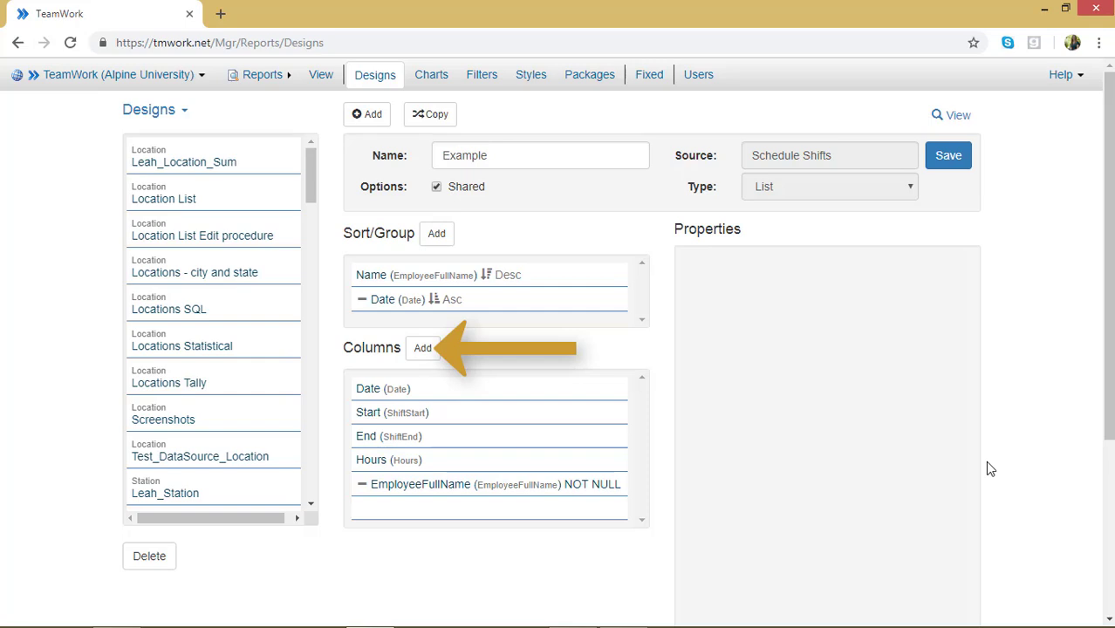
Add an f(x) - Formula column to the Example report design.
click(419, 351)
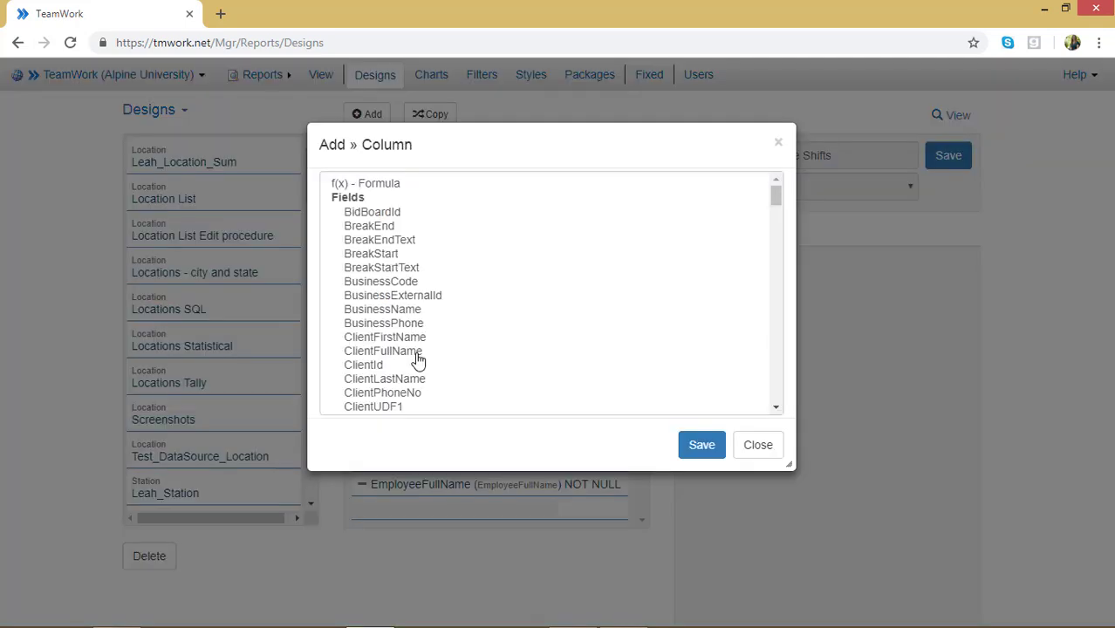
click(388, 187)
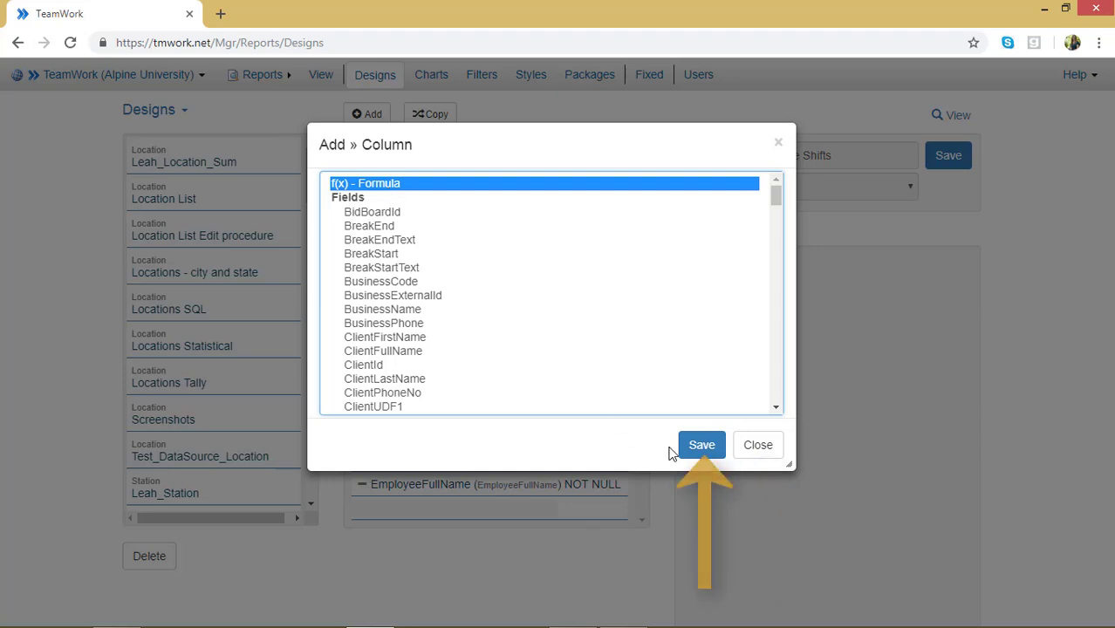
click(703, 446)
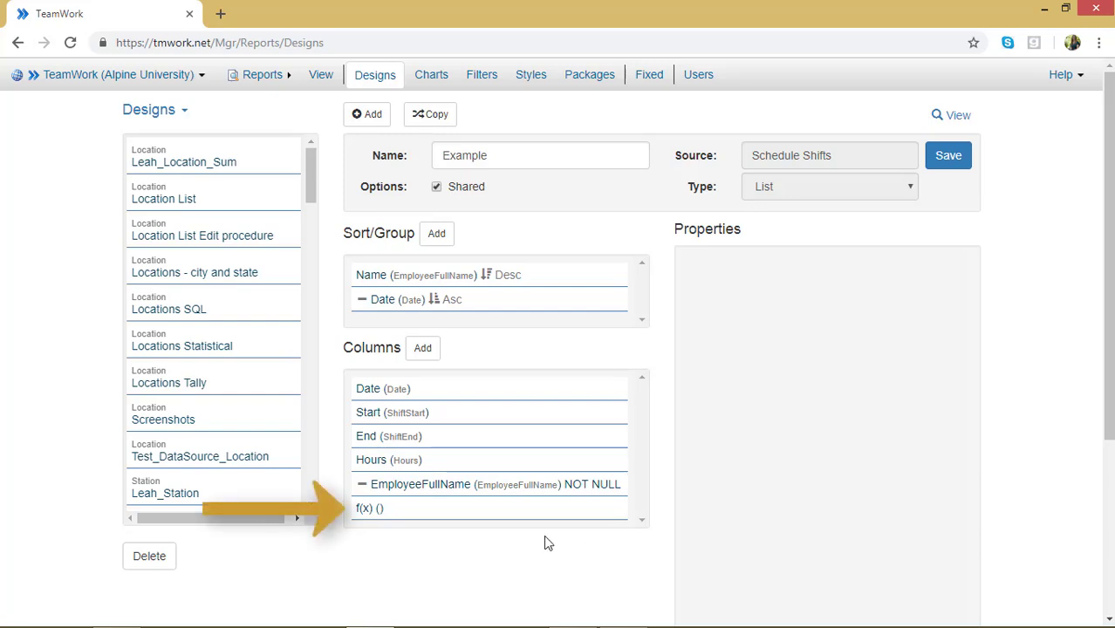
Name the new formula column Total Pay and set its function to Hours * 8.50.
click(503, 515)
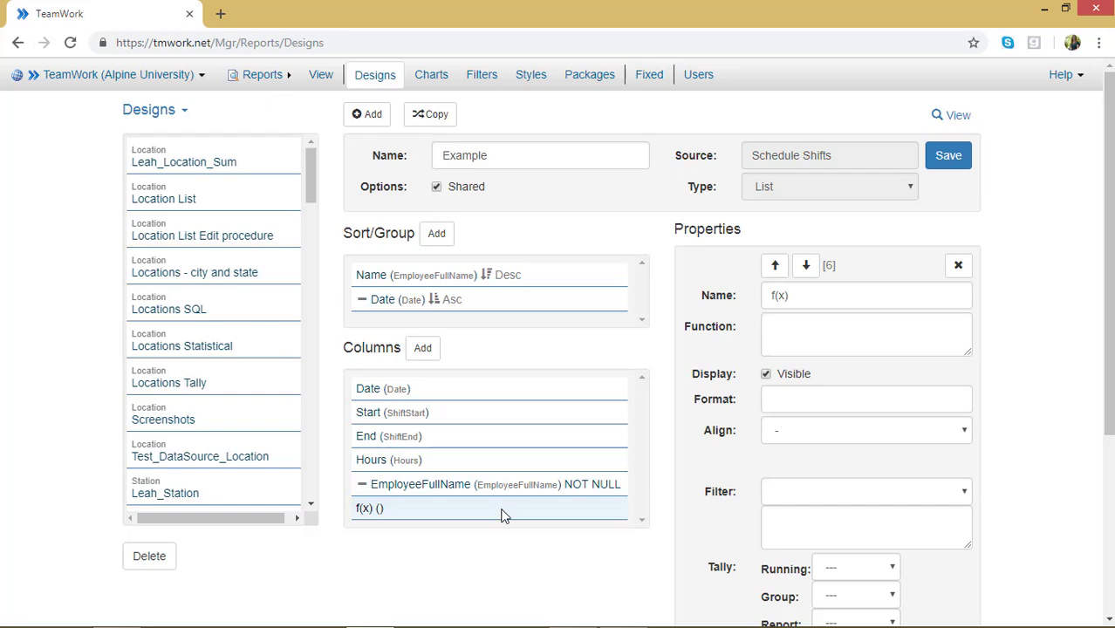
click(559, 505)
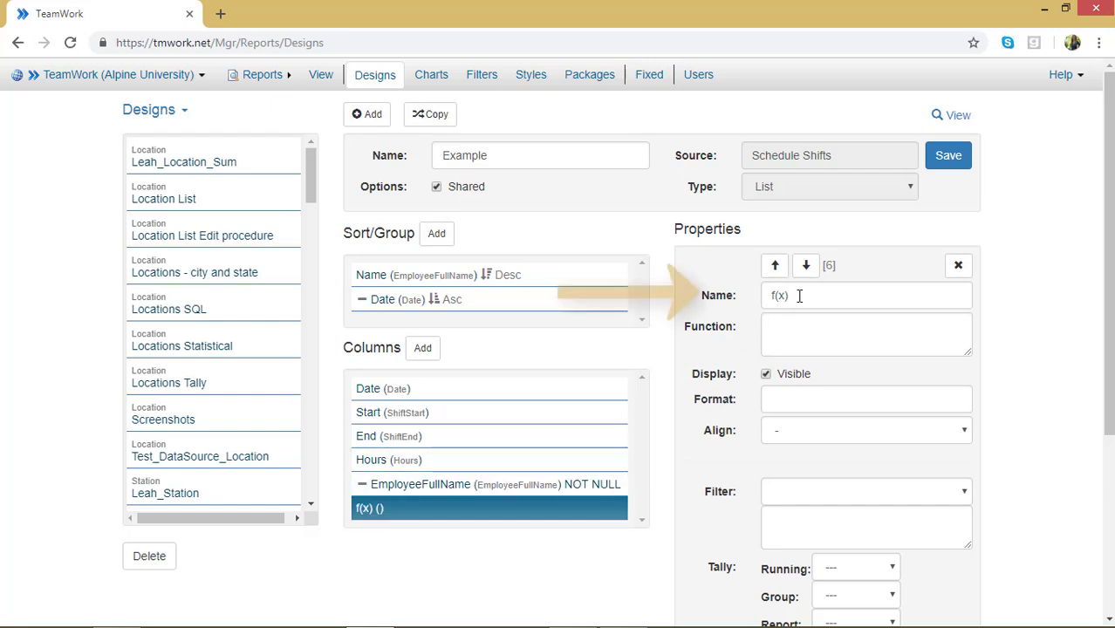
drag(799, 296, 768, 304)
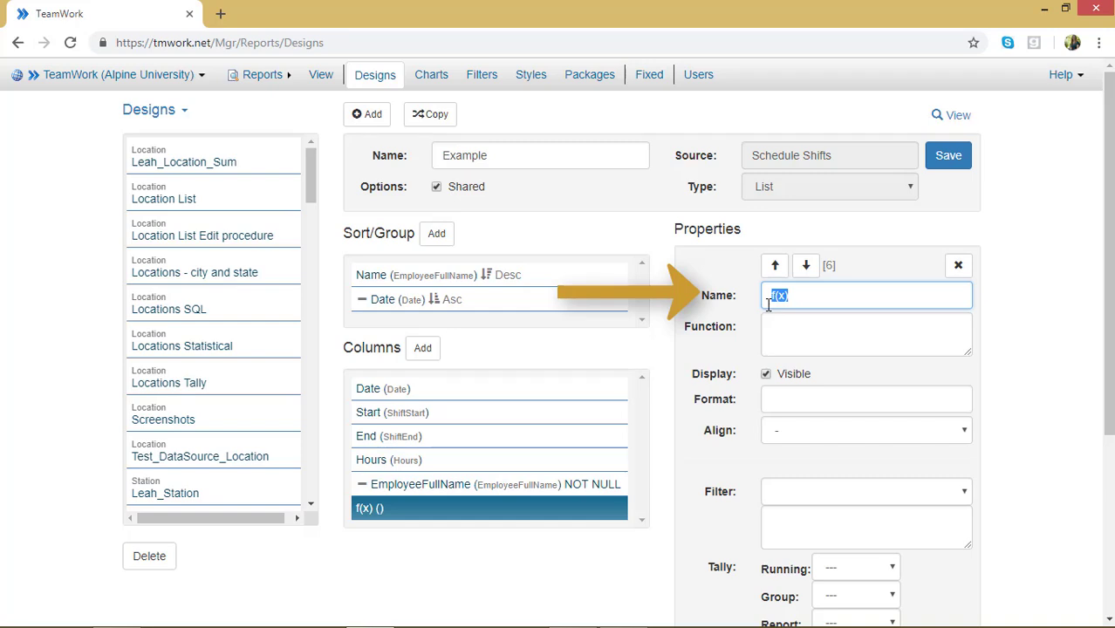
text(Total Pay)
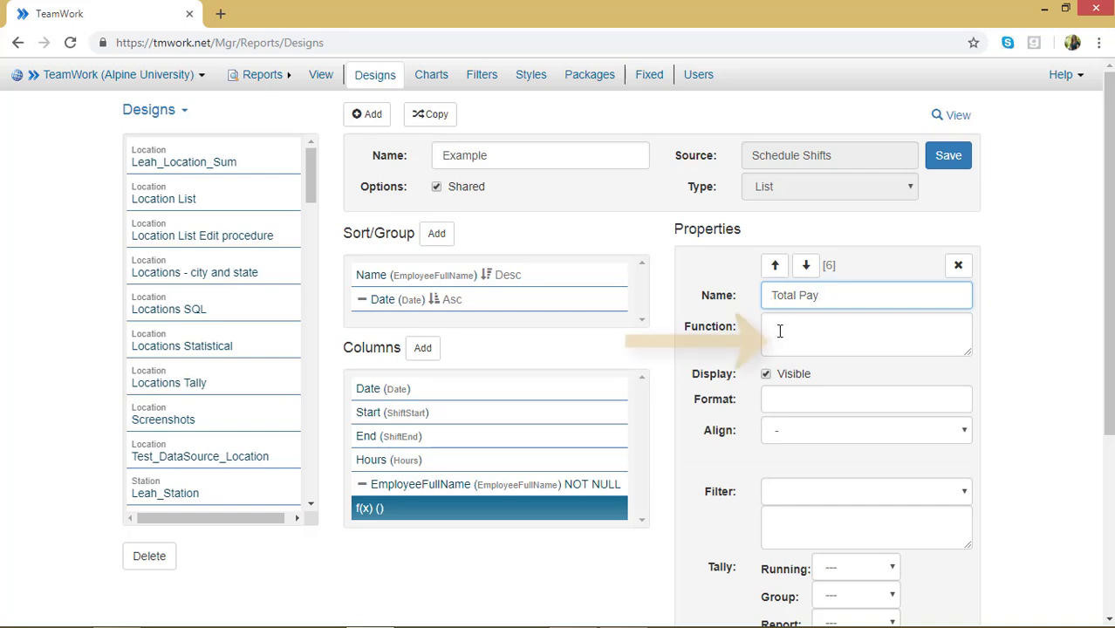
click(780, 330)
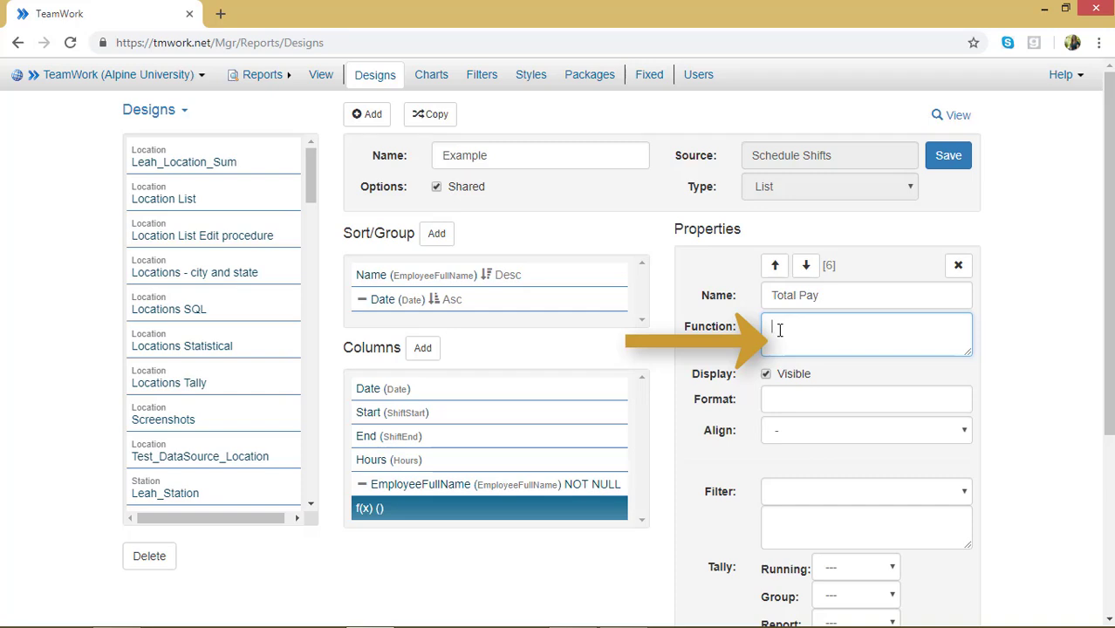
text(Hours)
text(* 8.50)
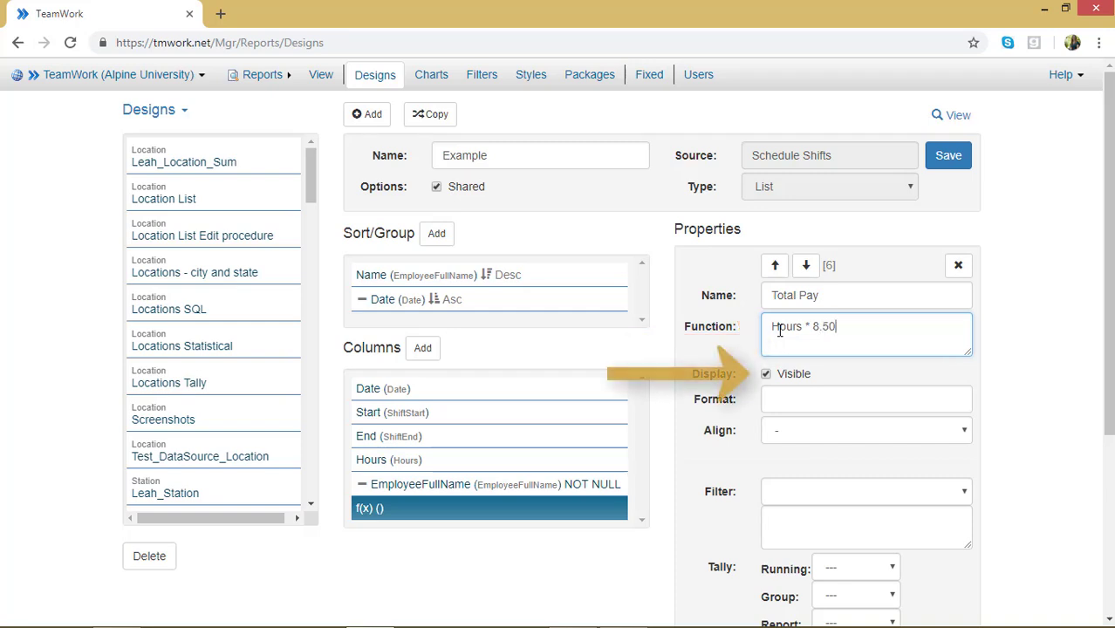
Give the Total Pay column the number format $0.00 and align it to the right.
click(783, 402)
text($)
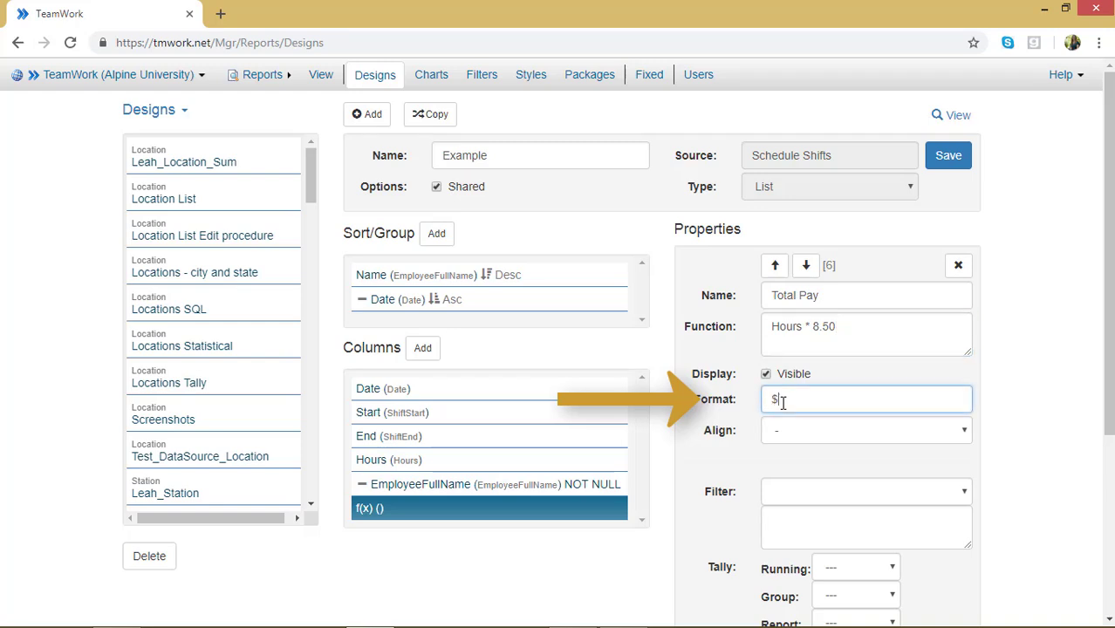
text(0.00)
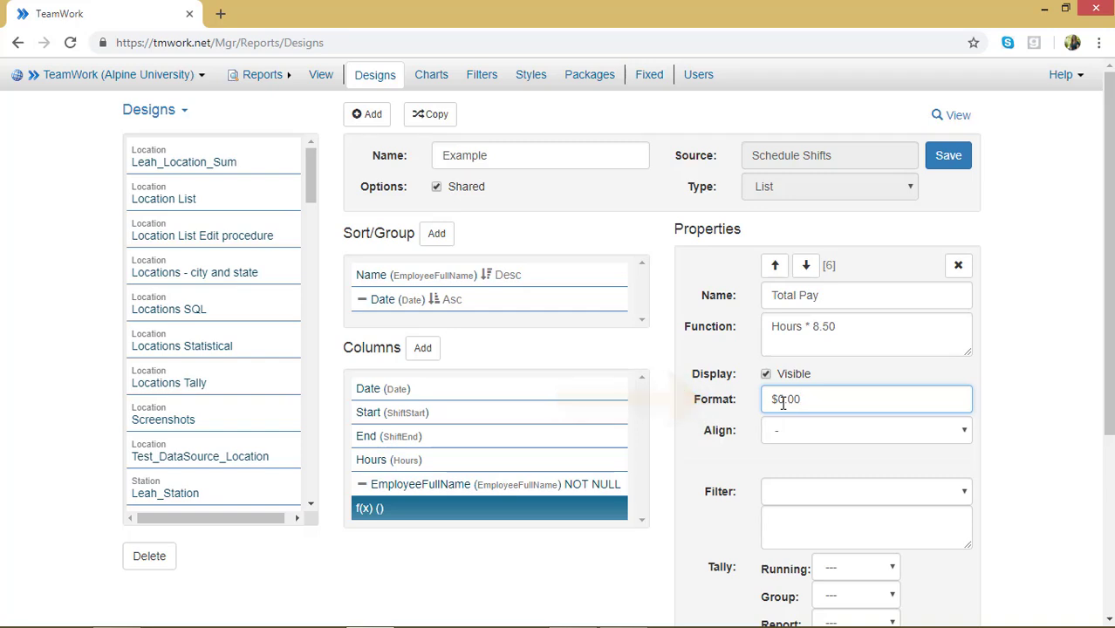
click(801, 434)
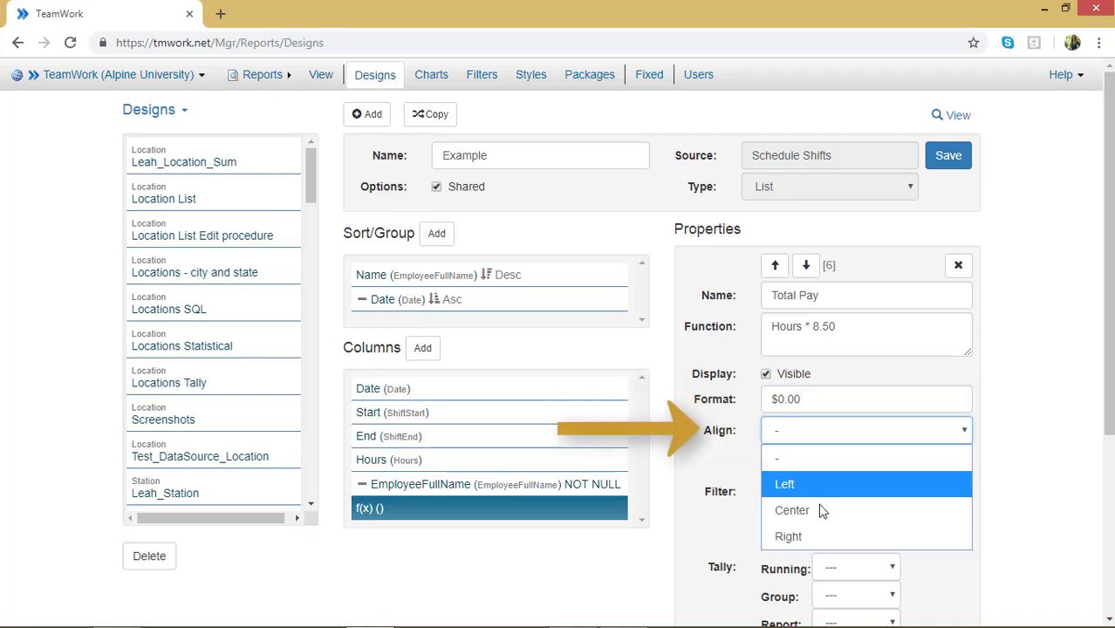
click(820, 534)
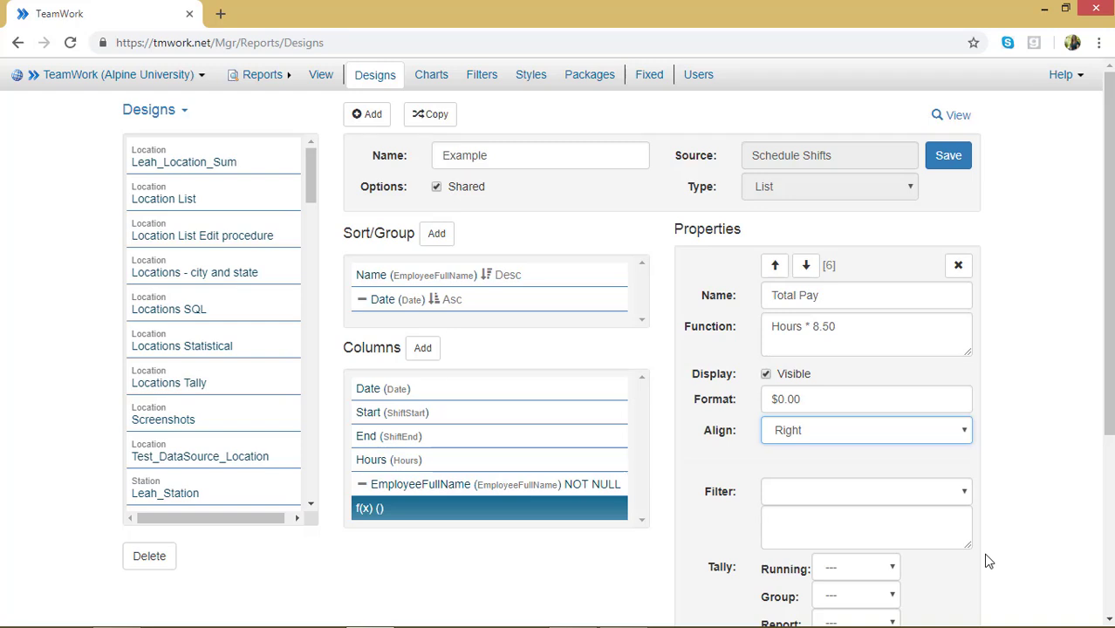
Set the Total Pay column's Group and Report tallies to Sum and save the report design.
scroll(988, 561, down, 2)
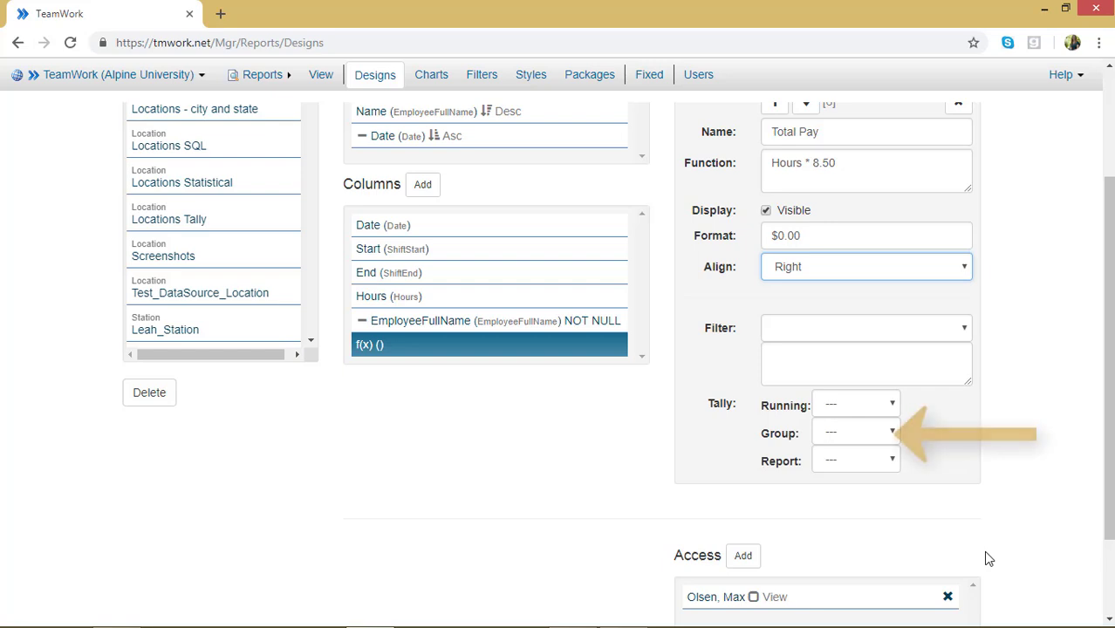
click(894, 432)
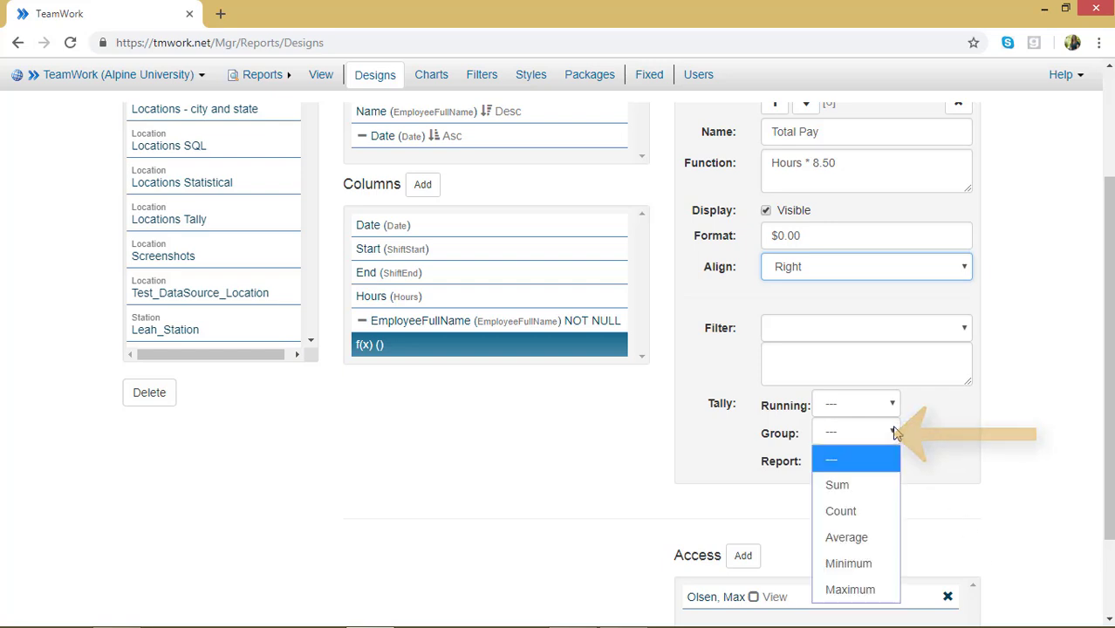
click(860, 486)
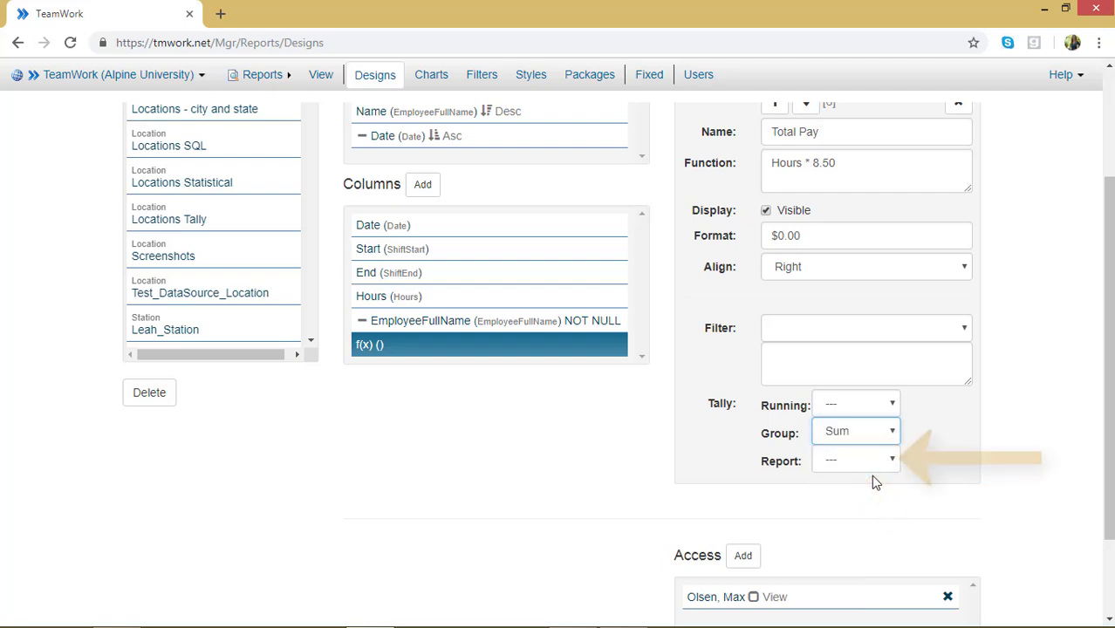
click(891, 462)
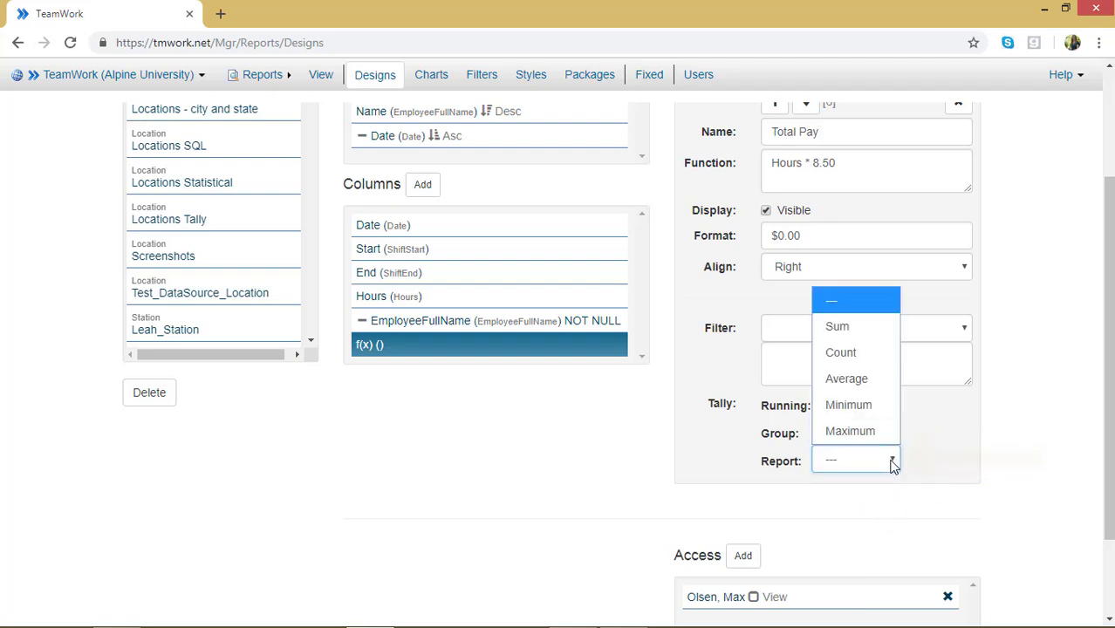
click(867, 340)
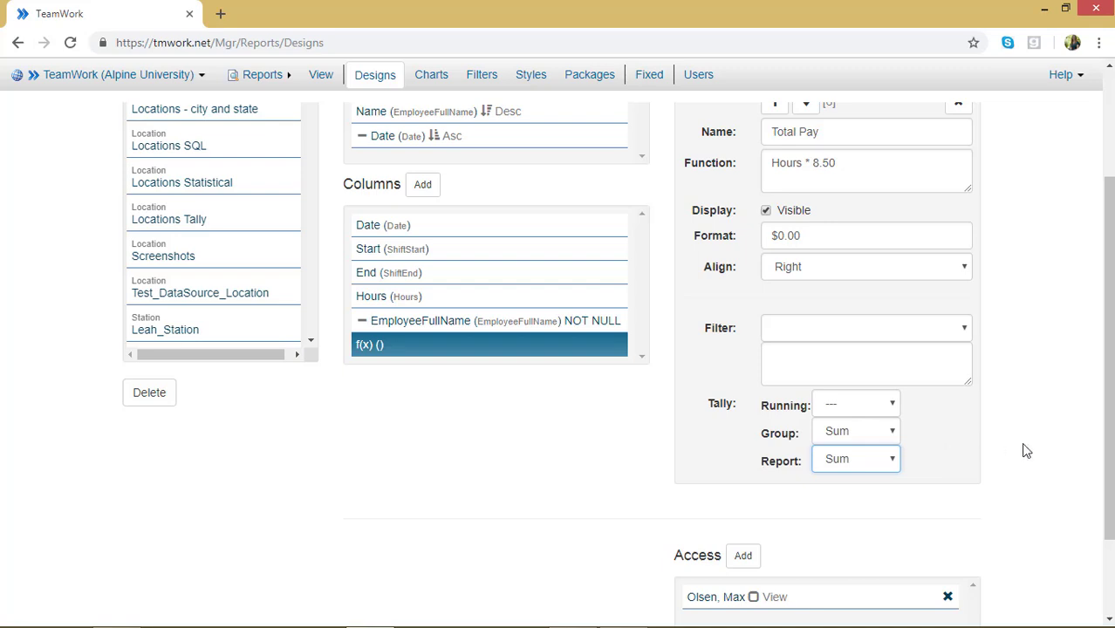
scroll(1026, 451, up, 2)
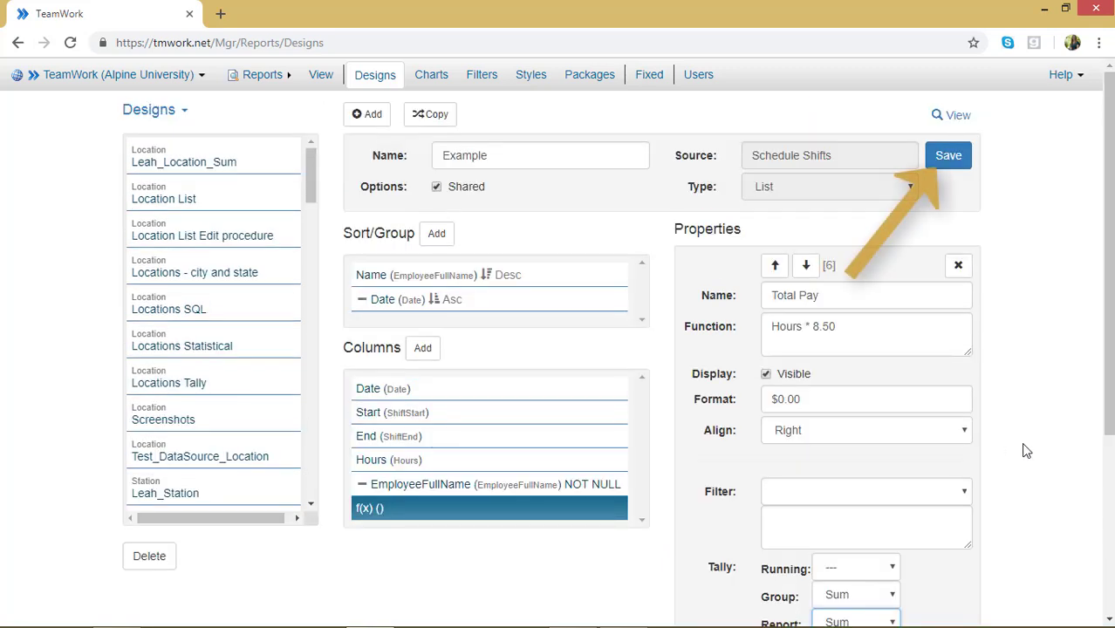
click(948, 156)
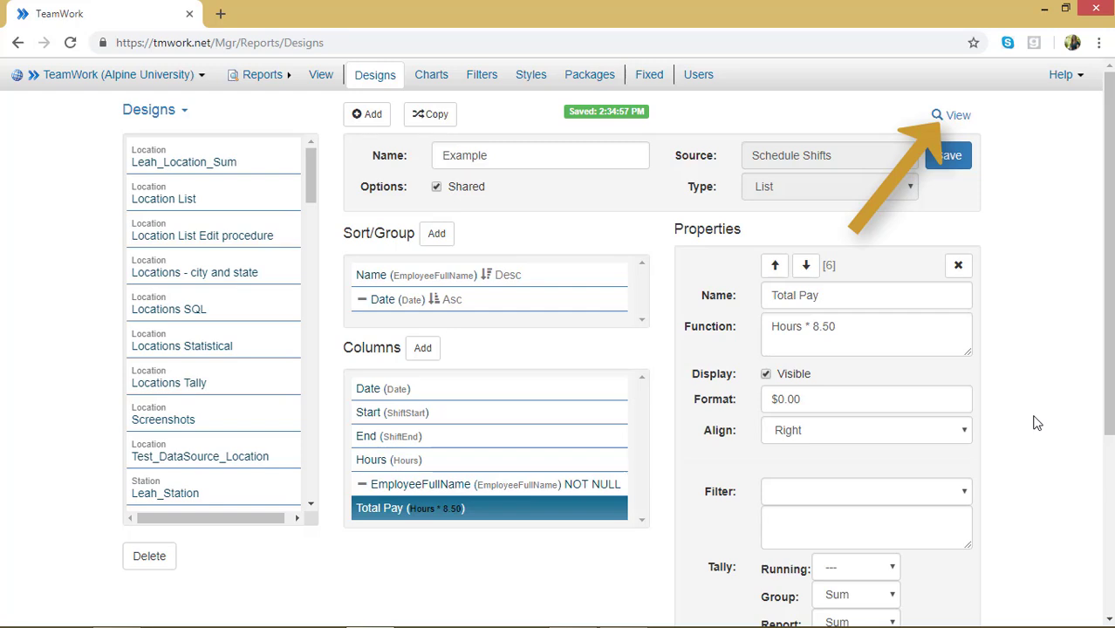
View the Example report and check the Total Pay column with its group sums and report total.
click(969, 117)
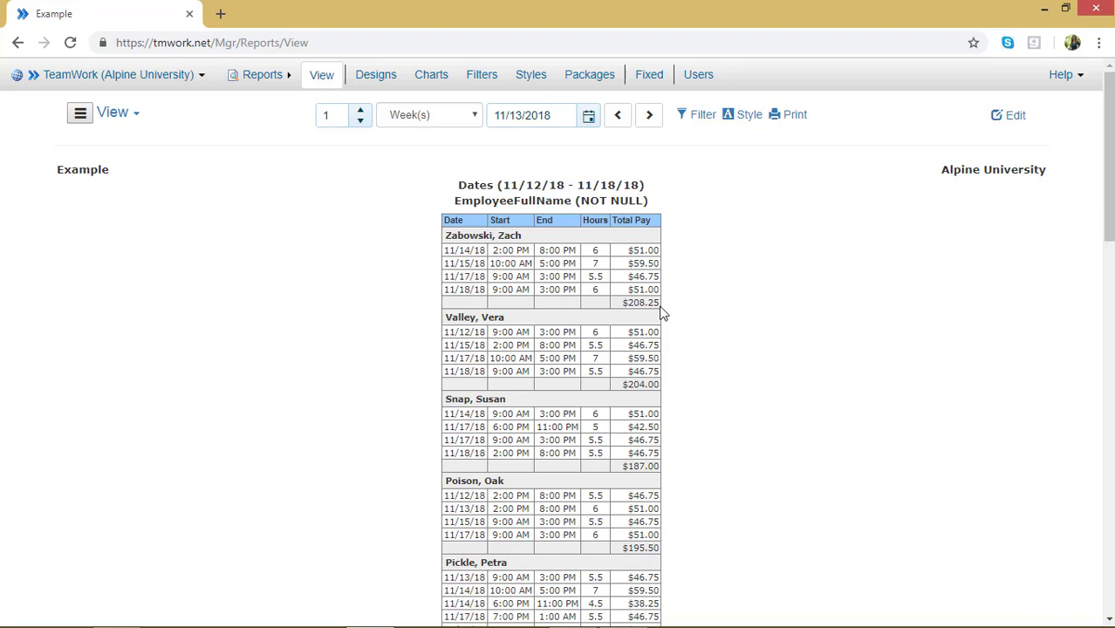
scroll(663, 314, down, 15)
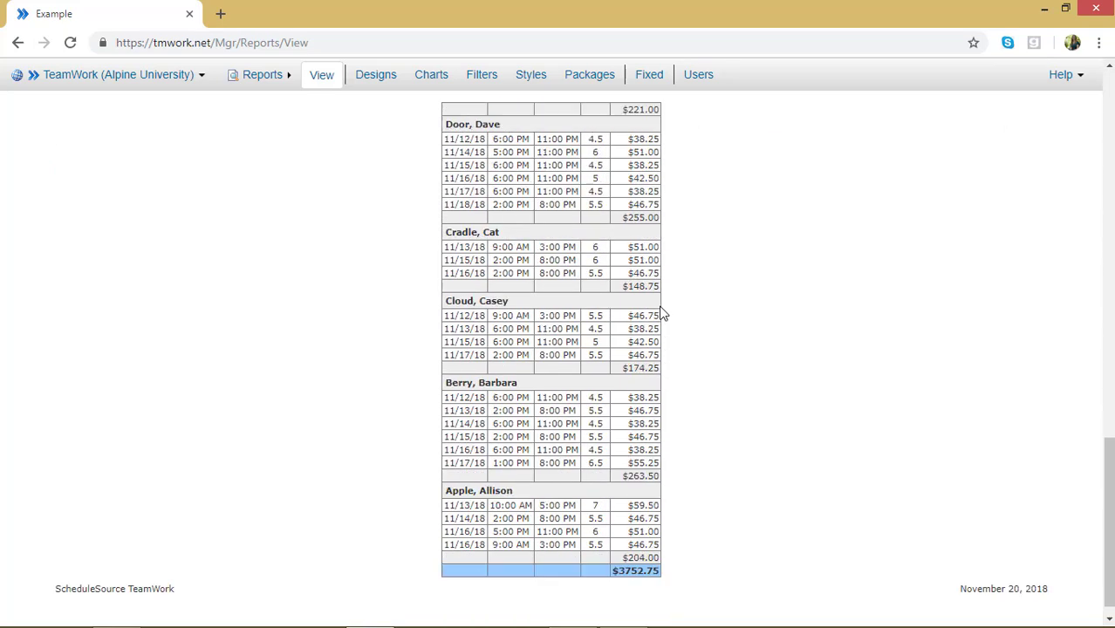
scroll(663, 314, down, 1)
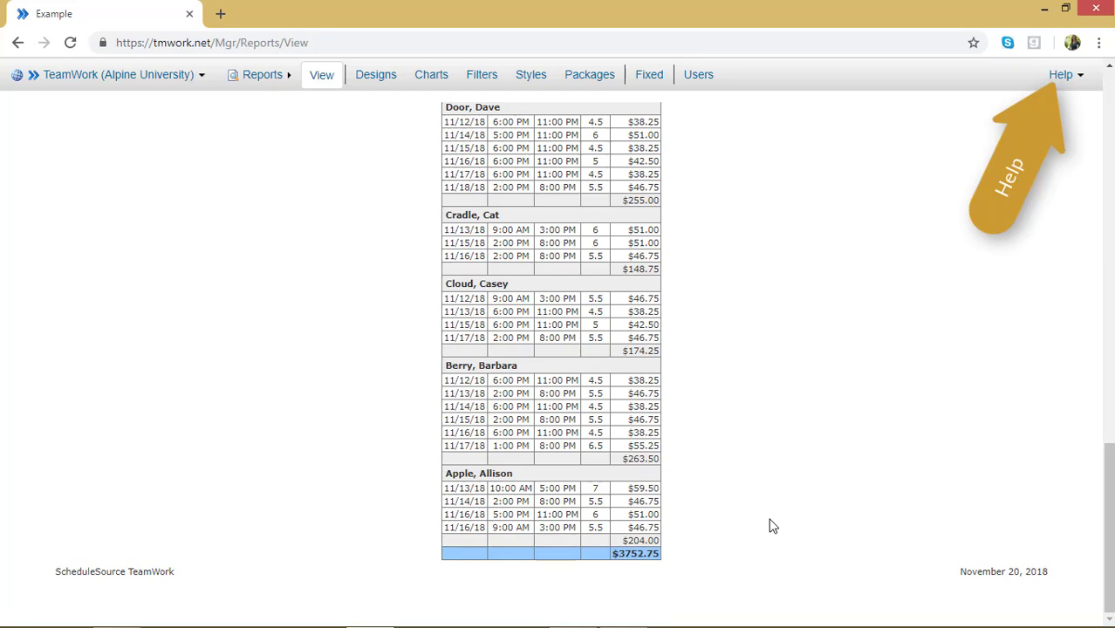
Consult the Column Formula Quick Reference article in the helpdesk documentation and return to the Example report.
click(1066, 77)
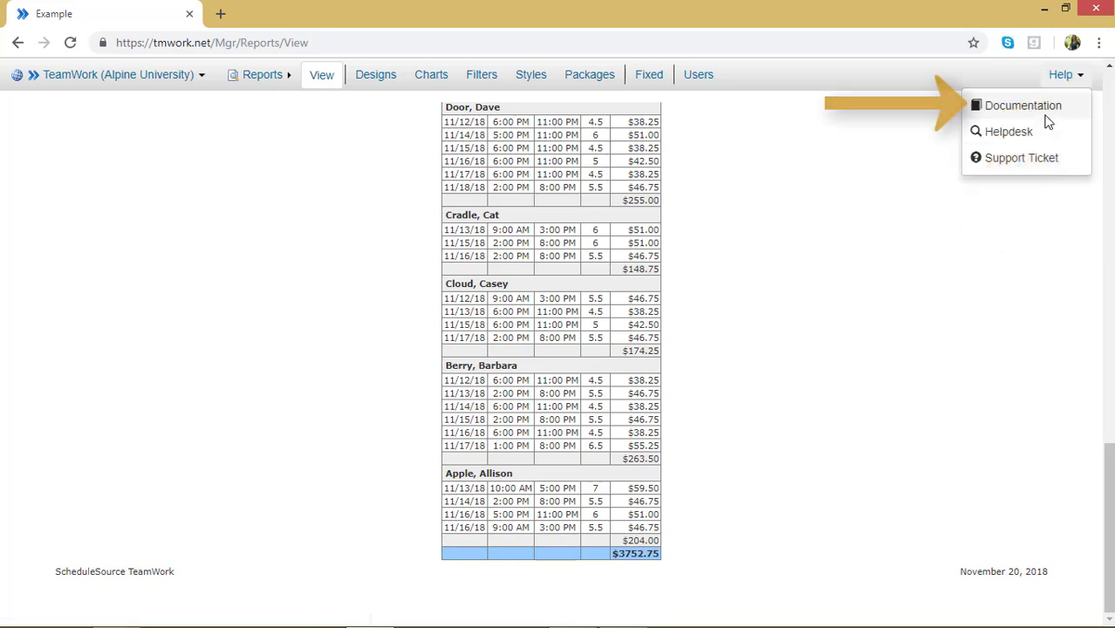
click(1044, 116)
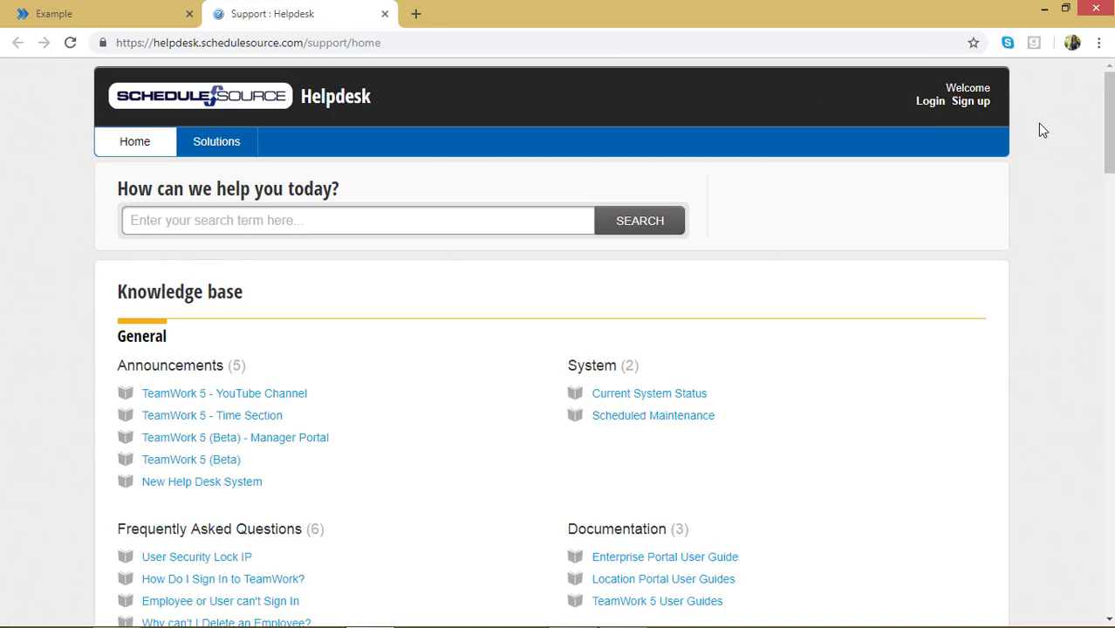
scroll(1024, 167, down, 1)
scroll(1026, 166, down, 11)
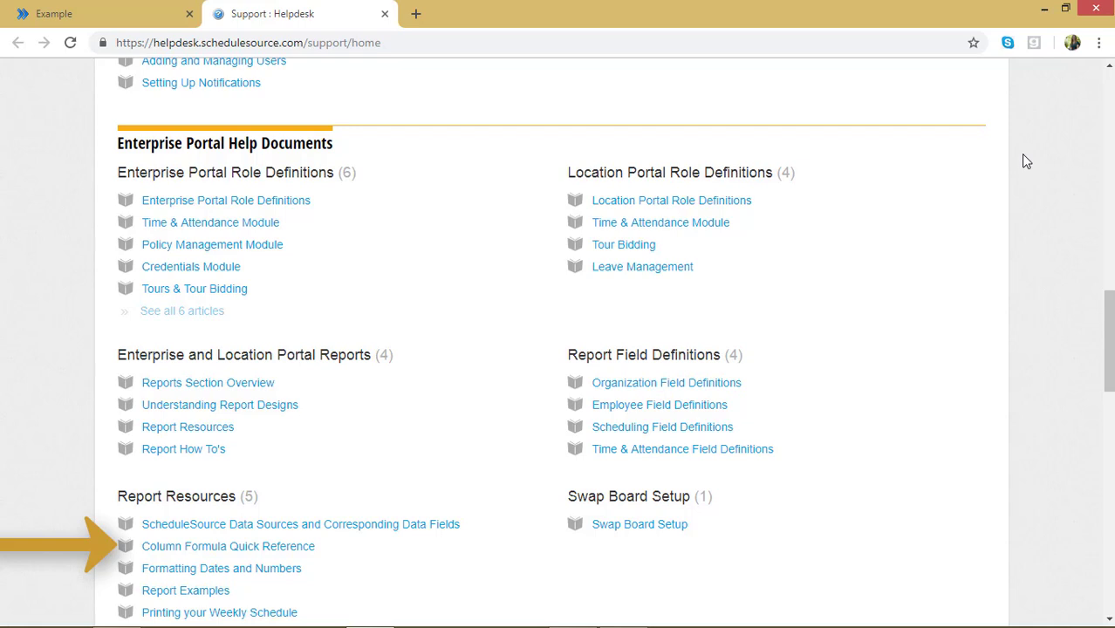
click(302, 550)
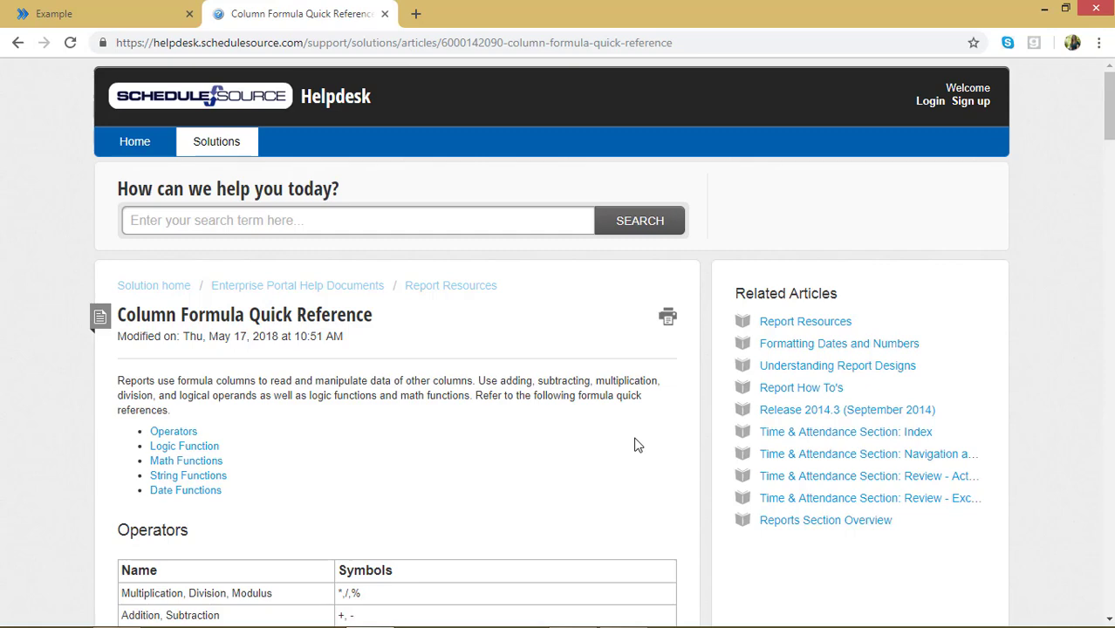
scroll(635, 445, down, 3)
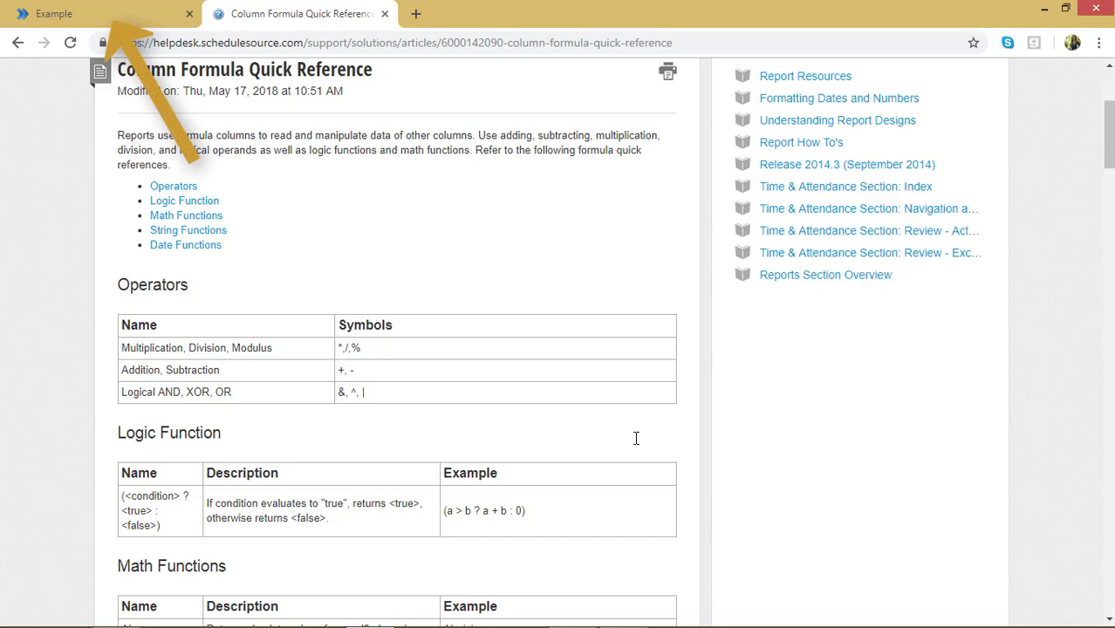
click(99, 8)
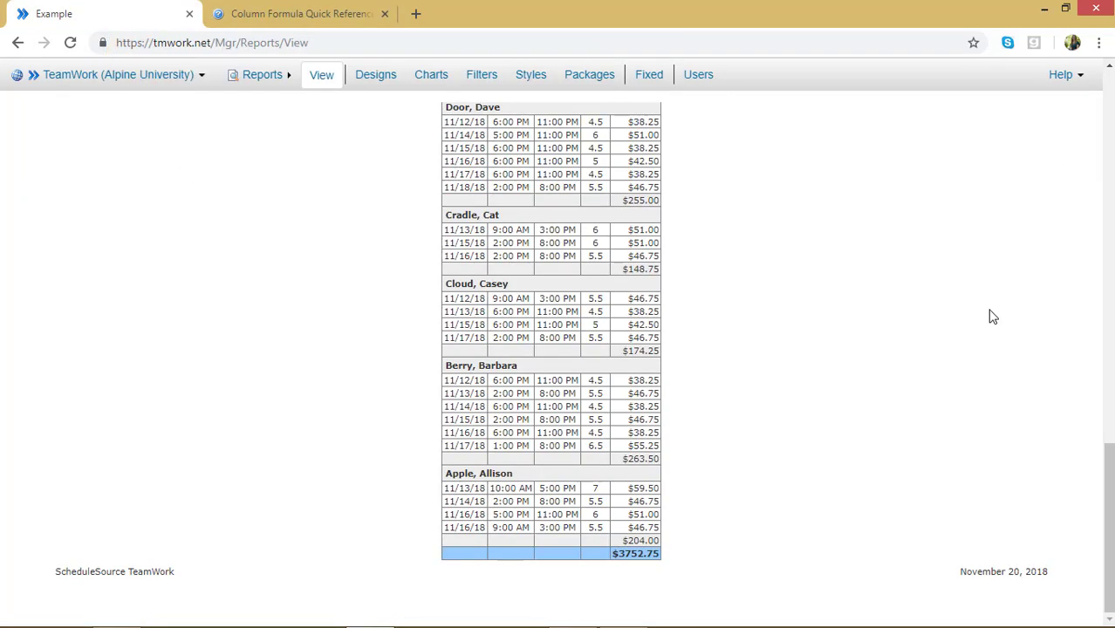